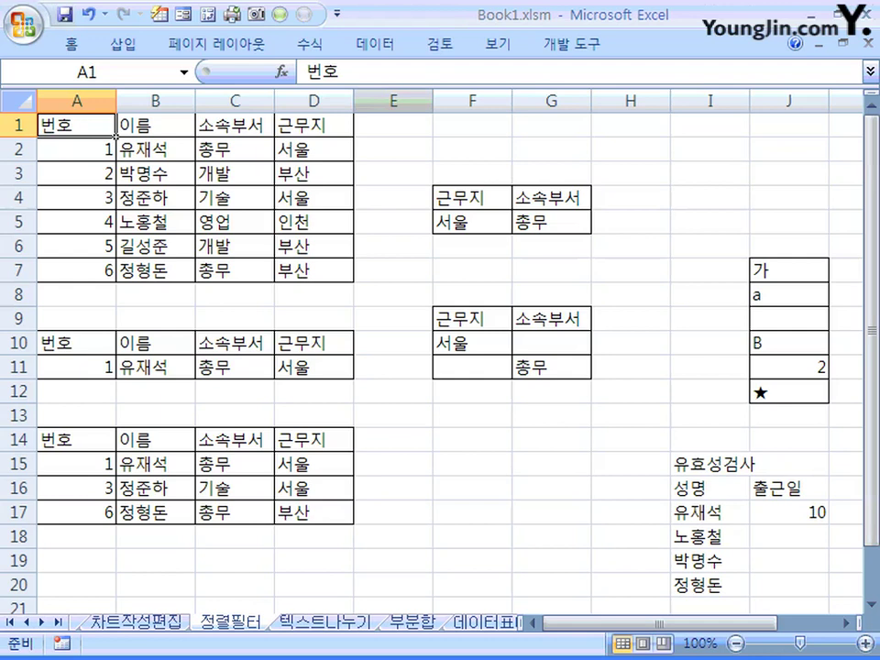
Step: Turn on the filter for the table in A1:D7 and view the text filter options of the 이름 column
left_click(375, 43)
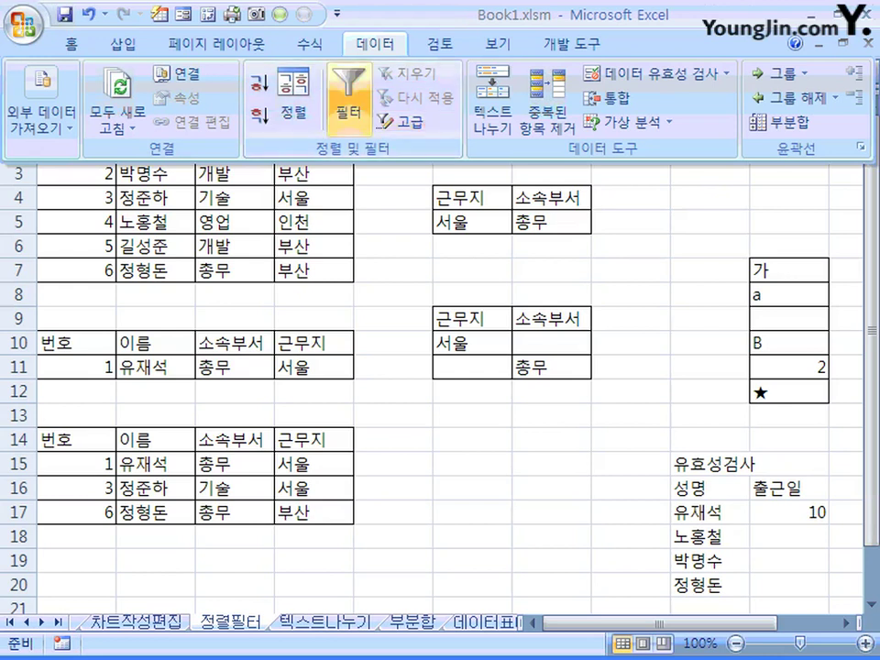
left_click(348, 96)
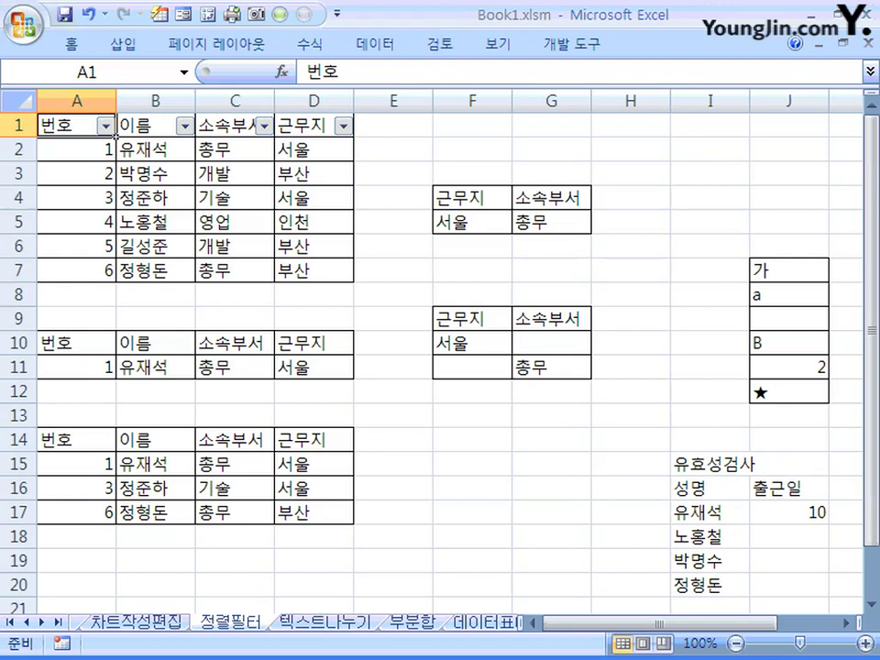
left_click(186, 126)
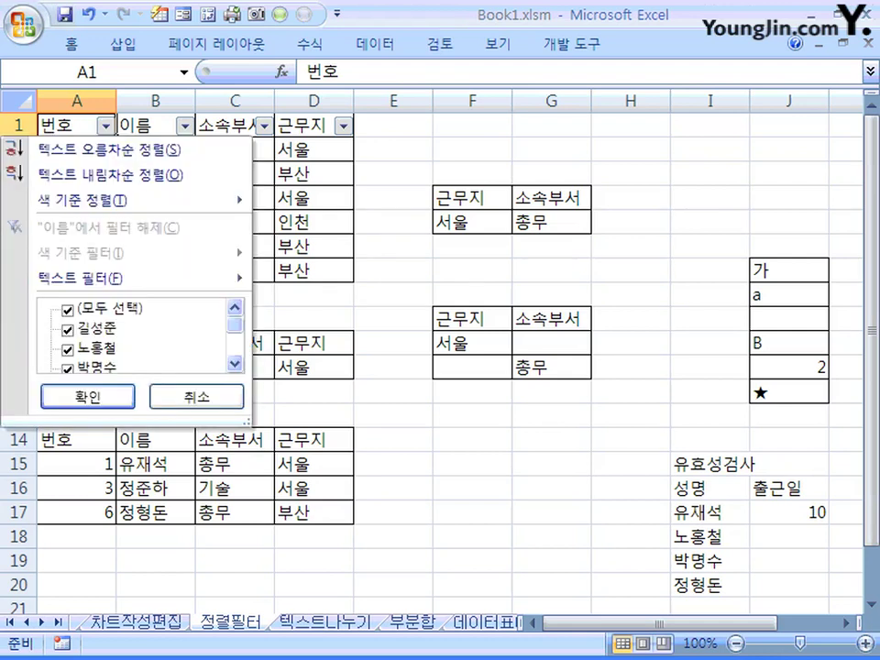
mouse_move(138, 278)
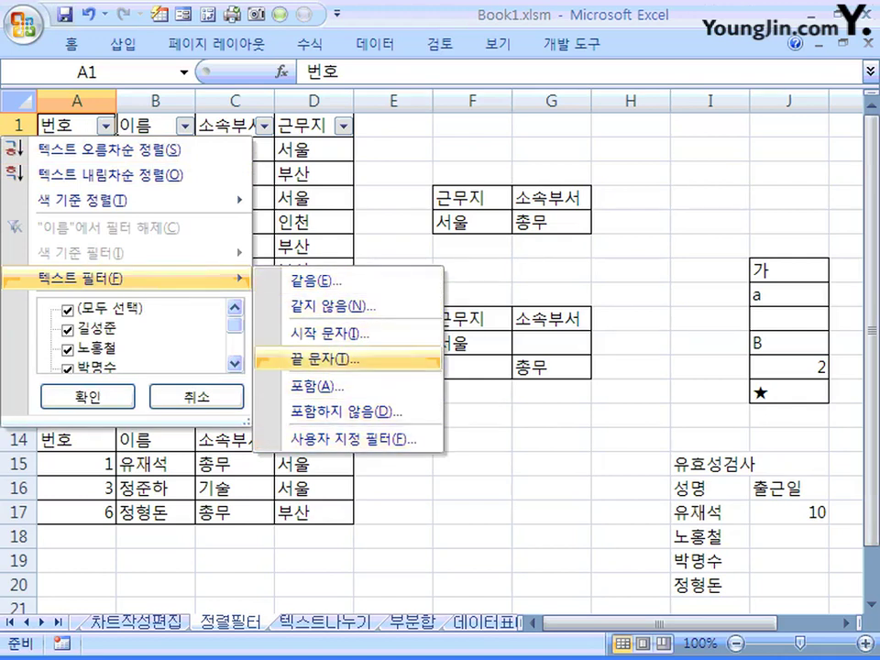
left_click(107, 126)
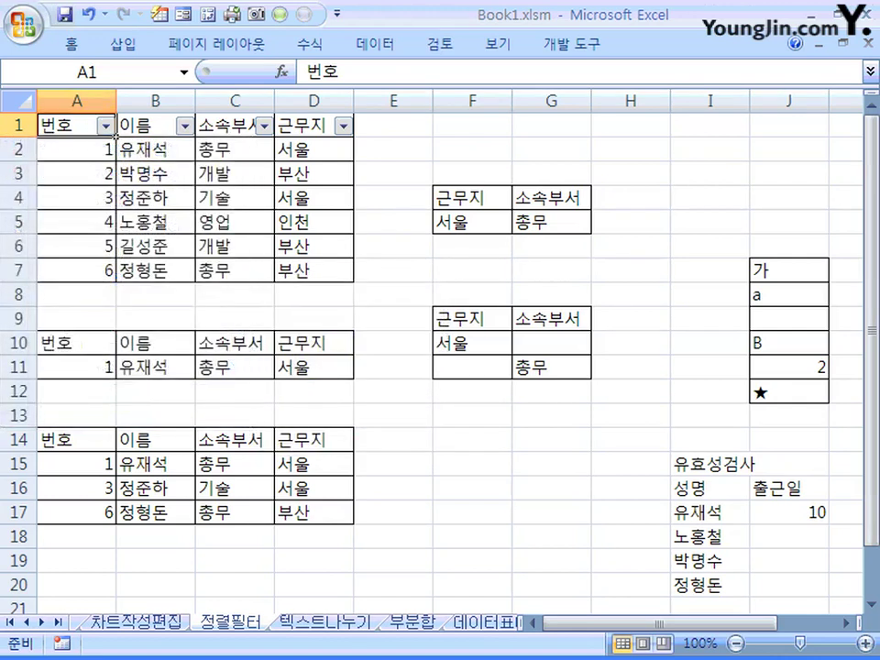
Step: View the custom number filter settings for the 번호 column without setting a condition, and turn off the table's filter
left_click(106, 126)
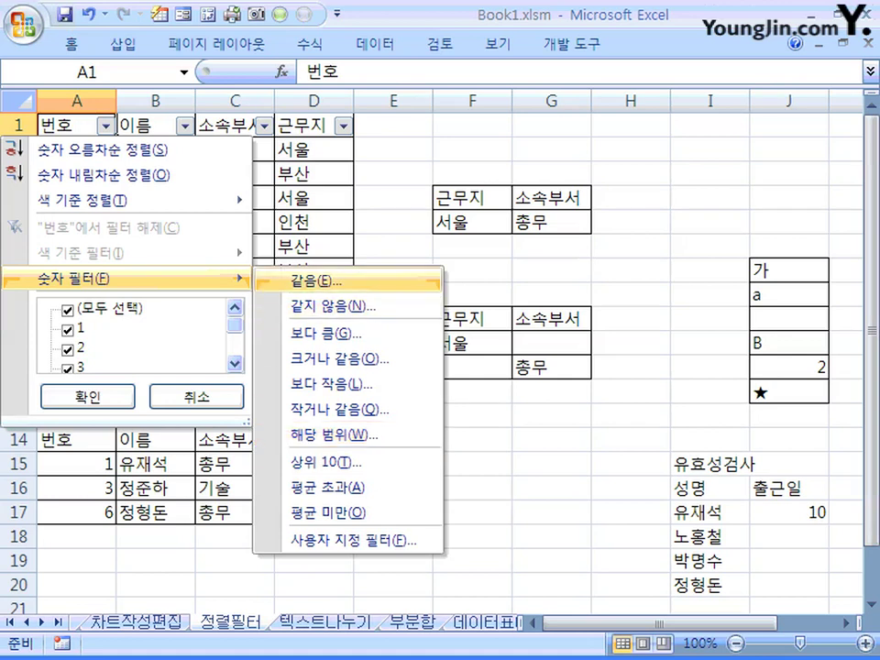
left_click(353, 540)
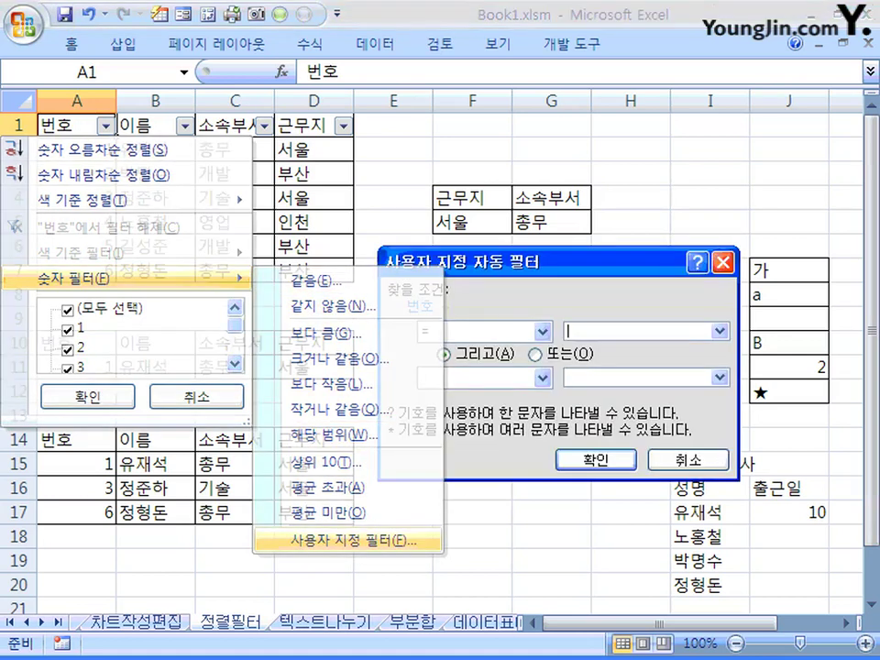
left_click_drag(558, 261, 478, 191)
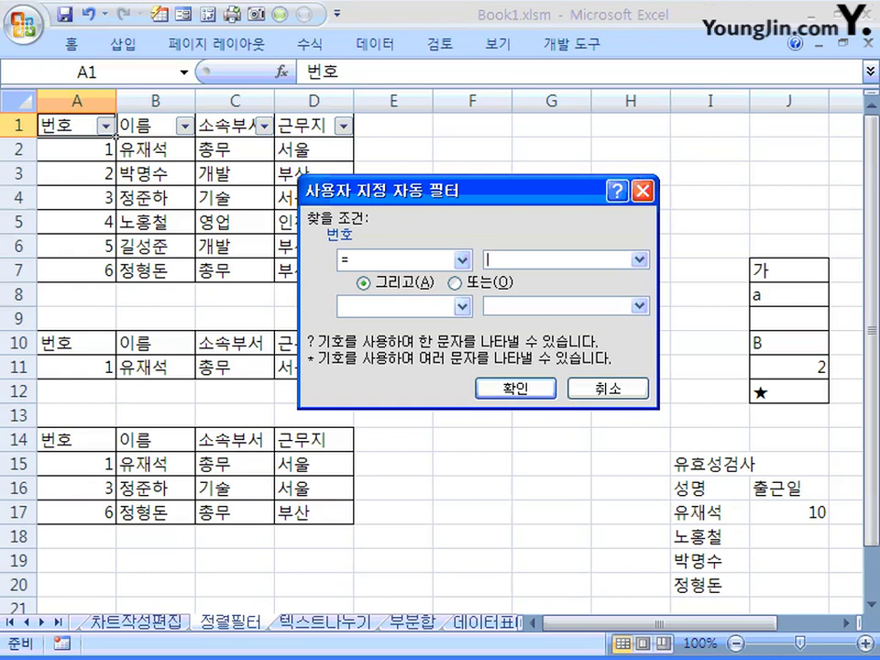
key("Escape")
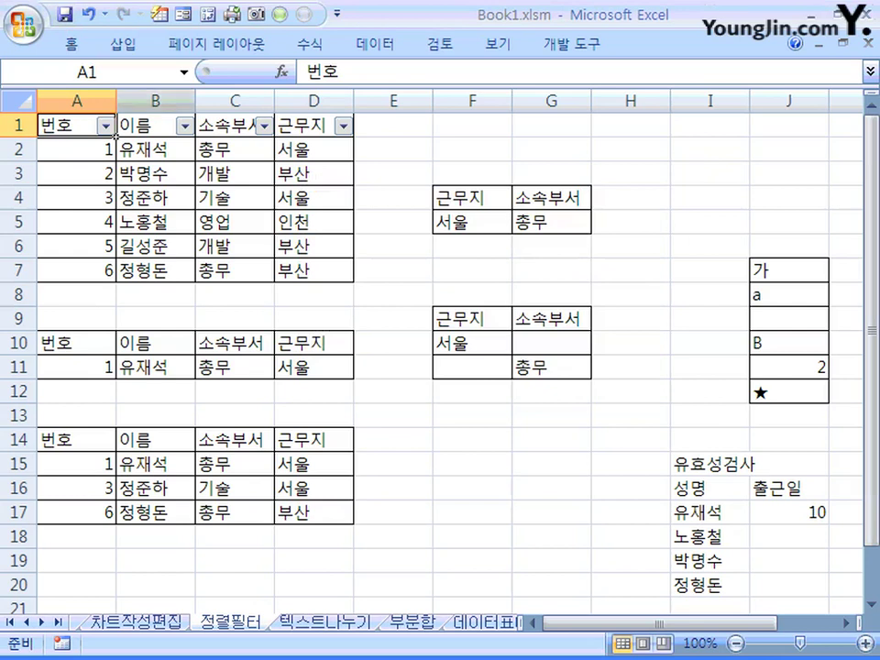
left_click(375, 42)
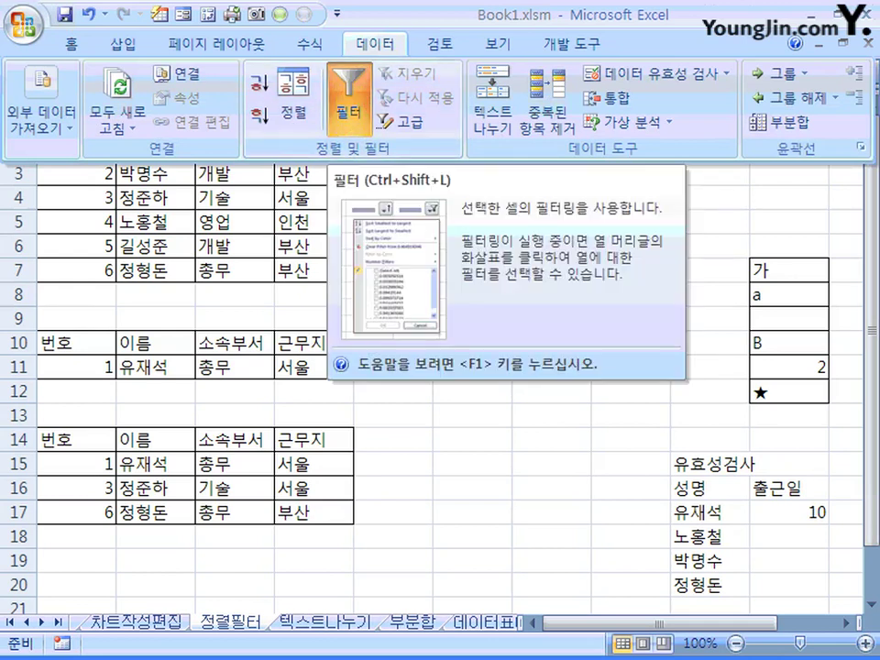
left_click(350, 99)
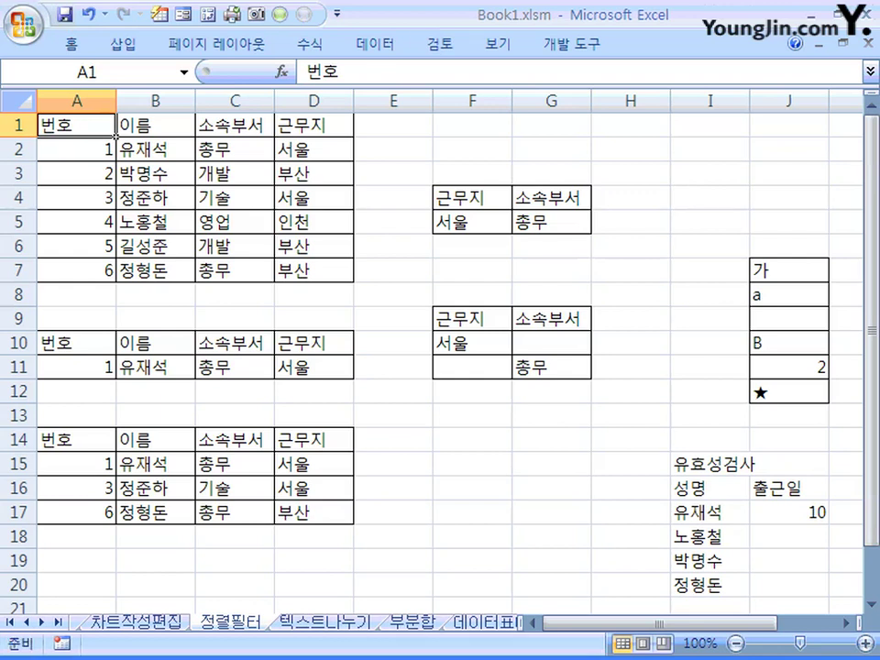
left_click(375, 43)
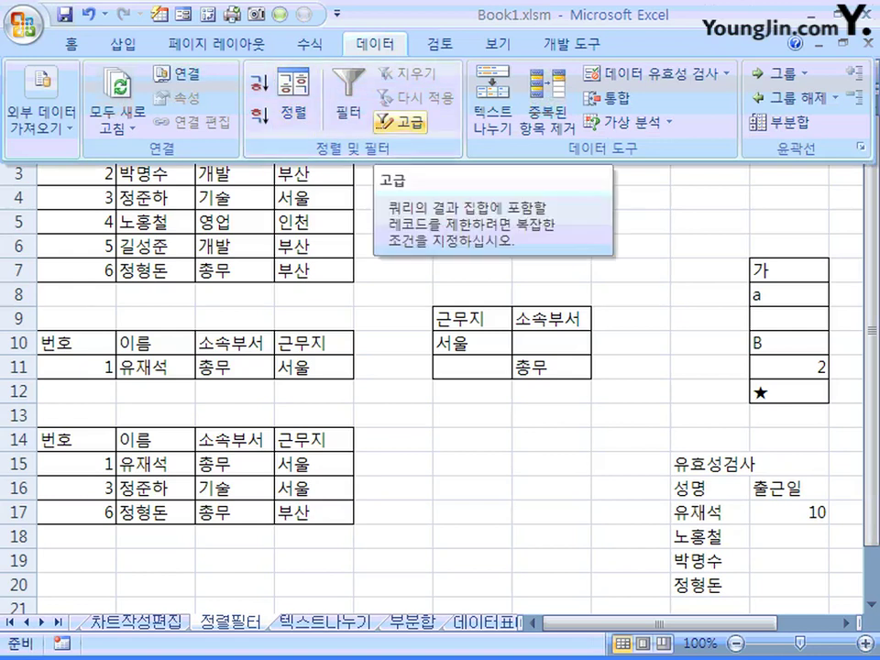
left_click(401, 121)
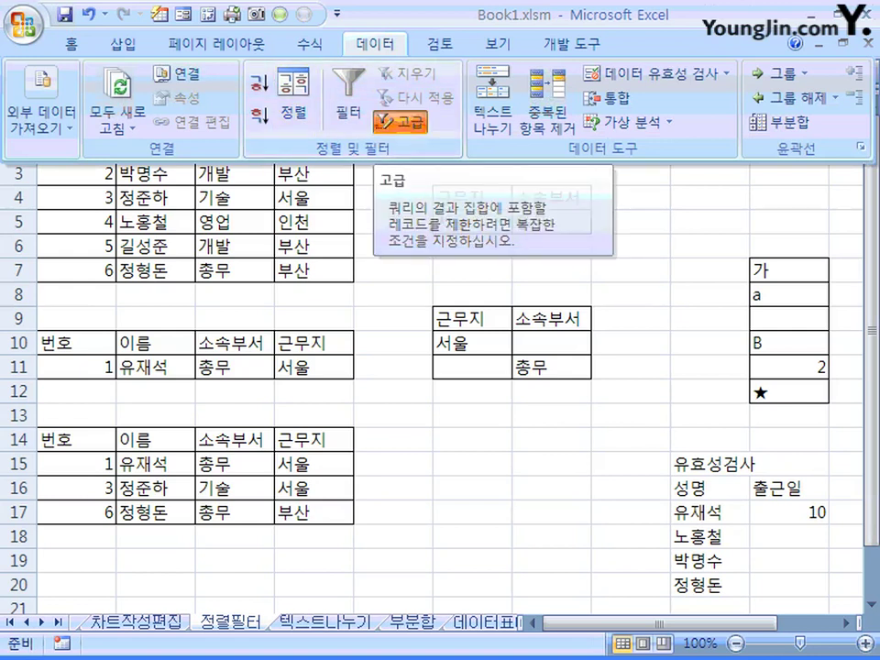
left_click_drag(476, 188, 521, 301)
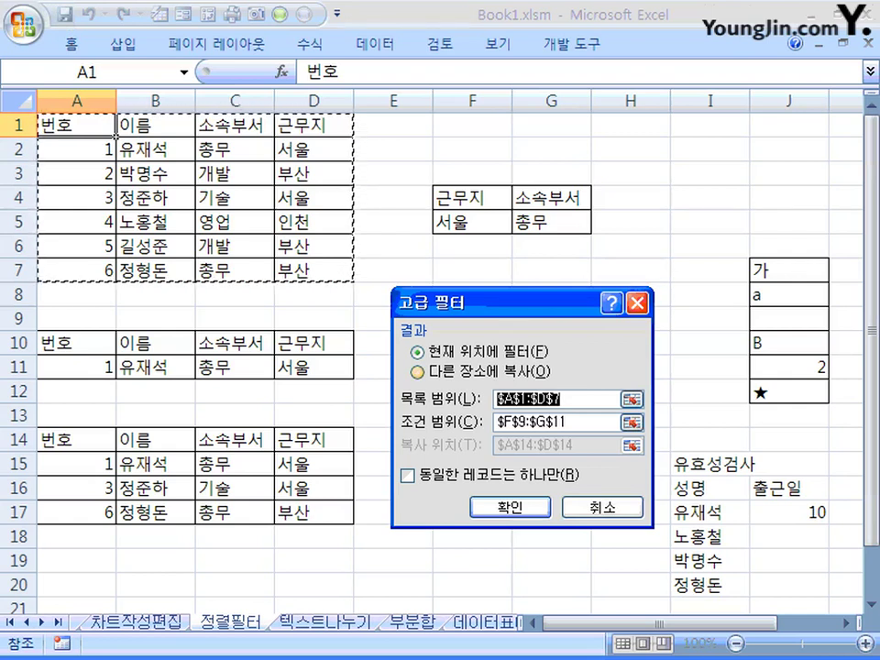
left_click(418, 371)
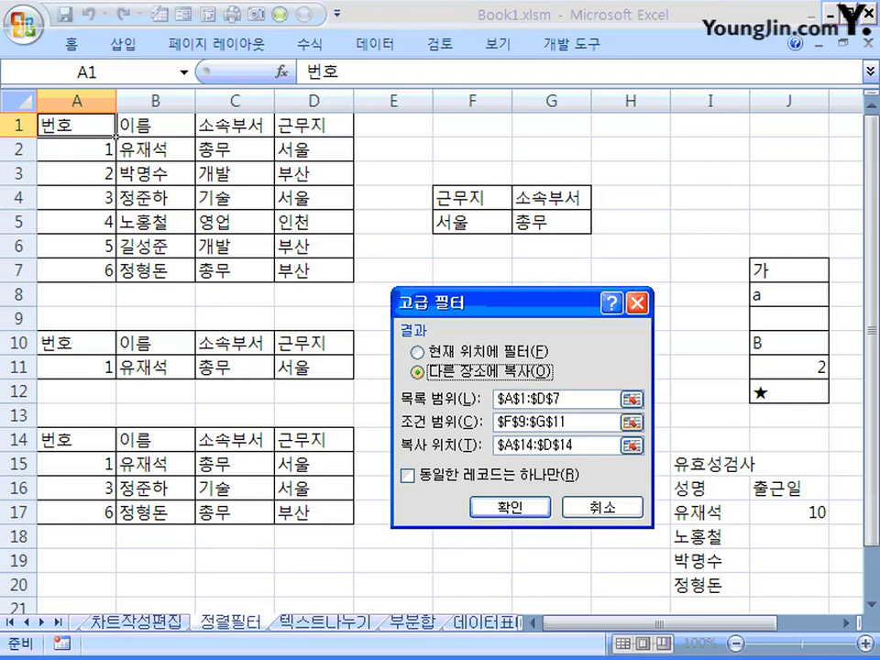
left_click(637, 303)
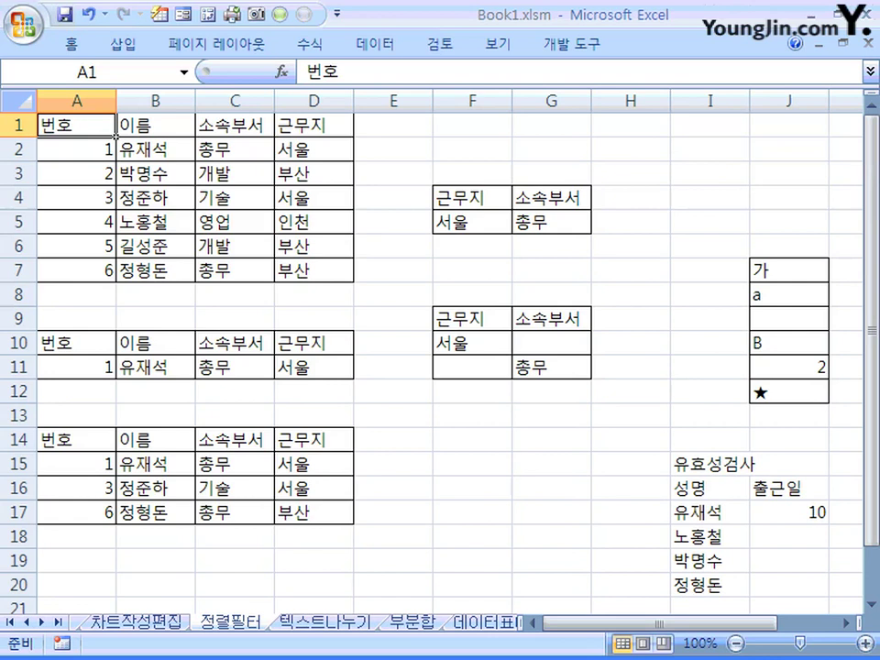
Step: Examine how the 근무지 and 소속부서 conditions are arranged in the criteria ranges F4:G5 and F9:G11
left_click(472, 222)
left_click_drag(472, 221, 550, 222)
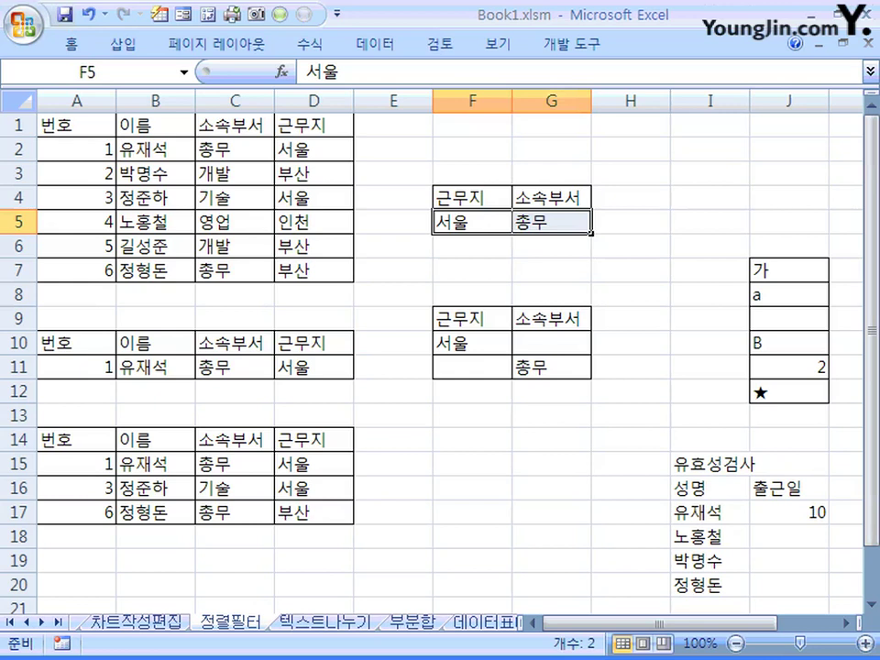
left_click(472, 343)
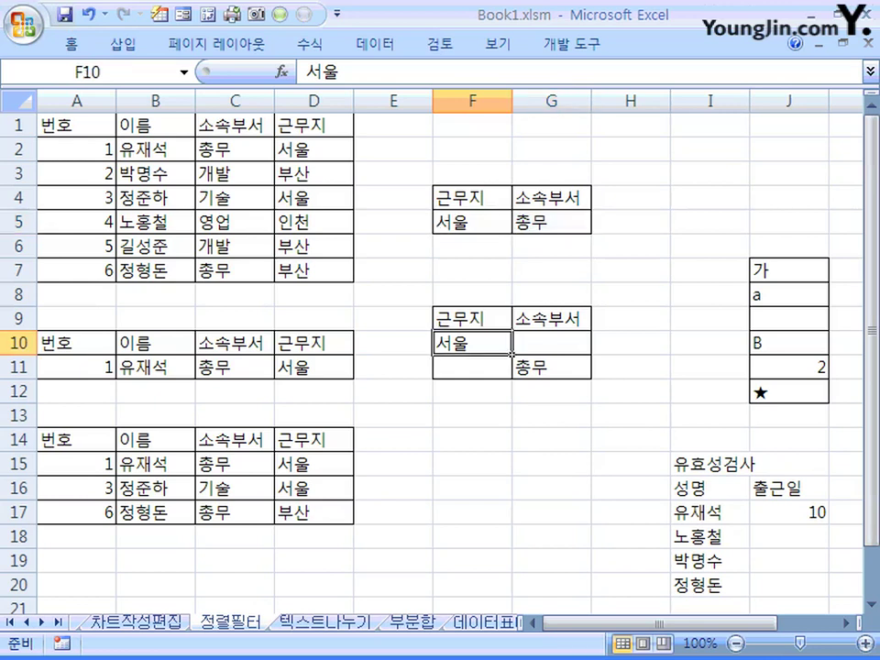
left_click(550, 367)
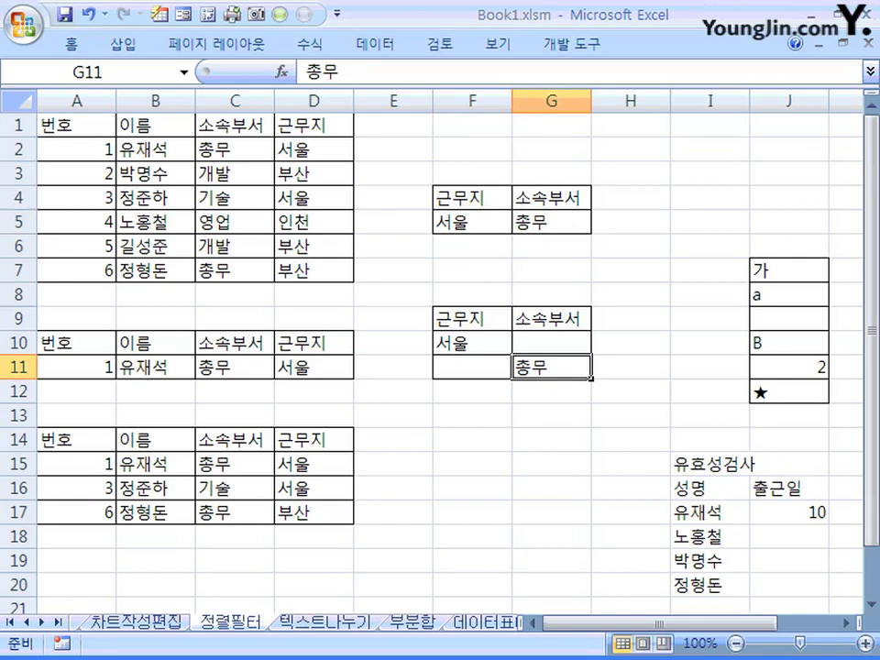
left_click(472, 221)
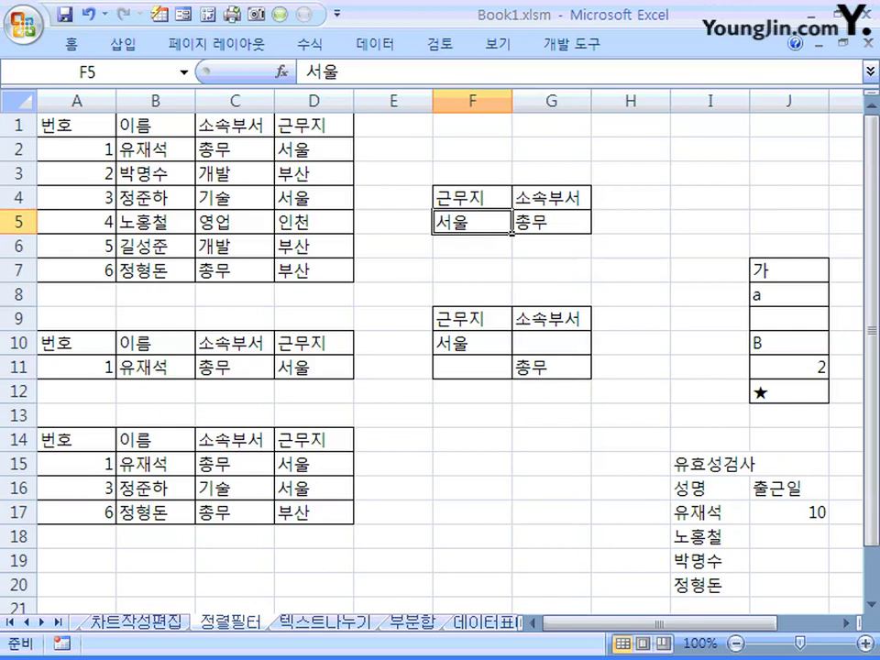
left_click(550, 222)
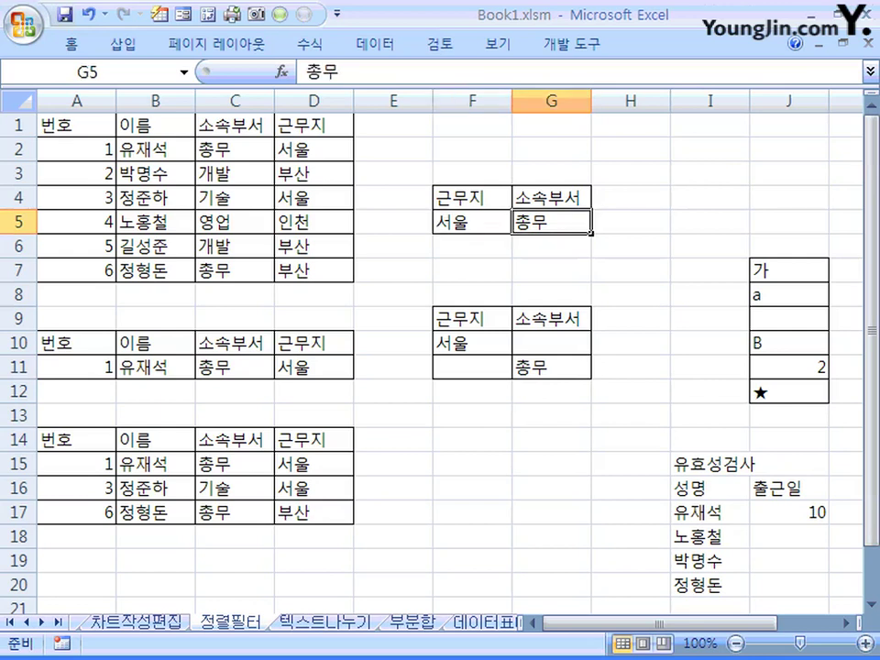
left_click(472, 198)
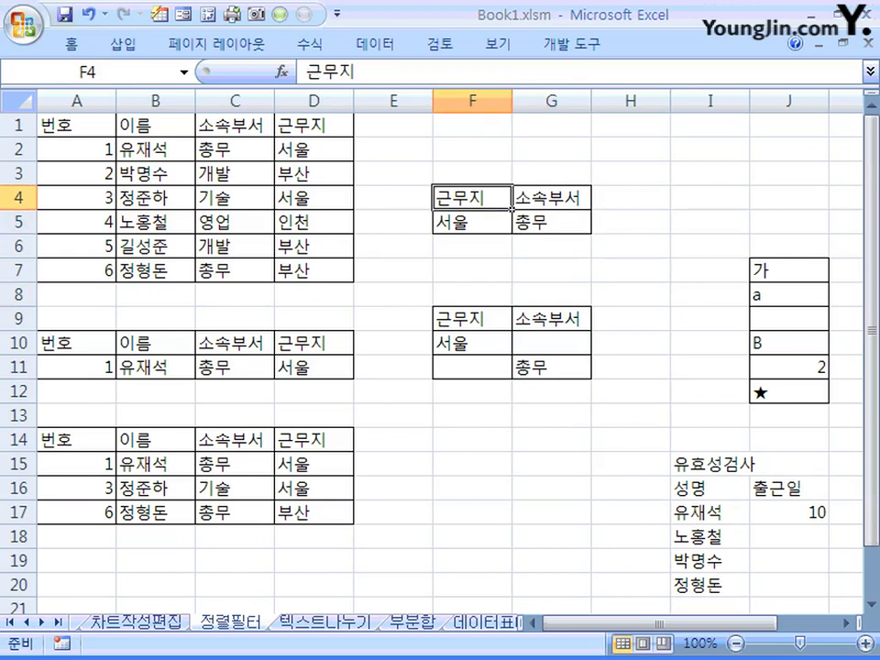
left_click(472, 222)
left_click(551, 198)
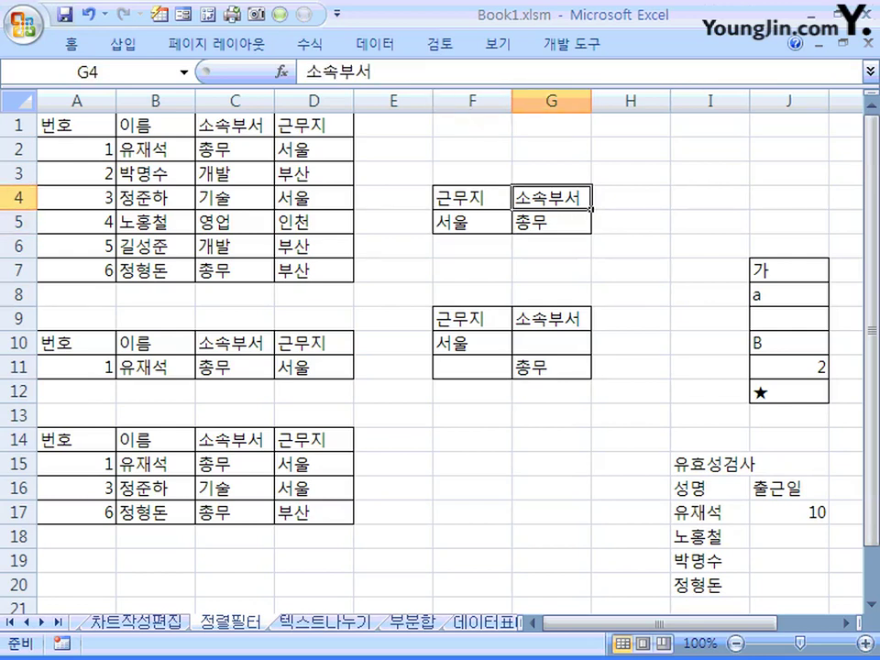
left_click(551, 221)
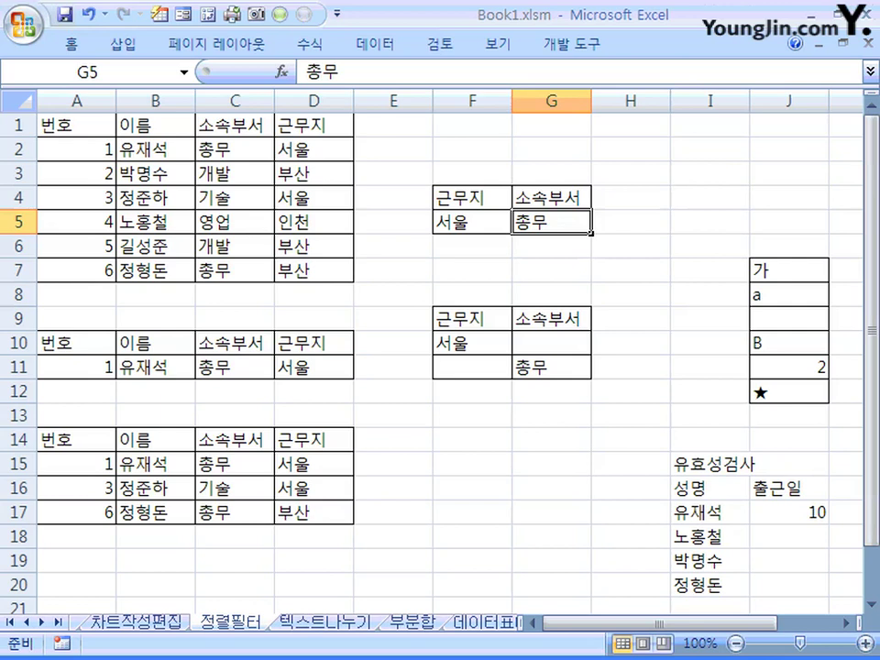
left_click(472, 343)
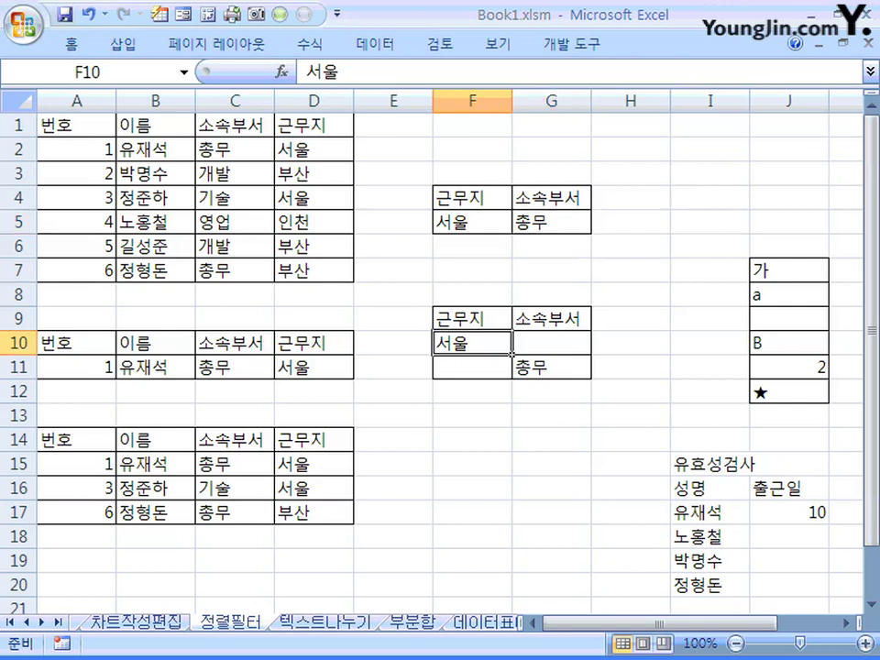
left_click(551, 367)
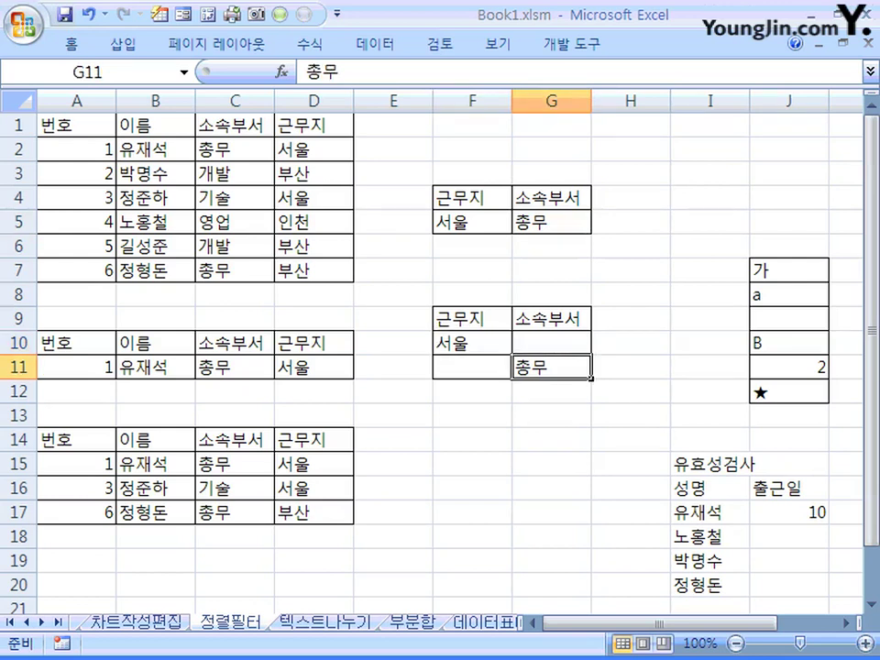
left_click(473, 342)
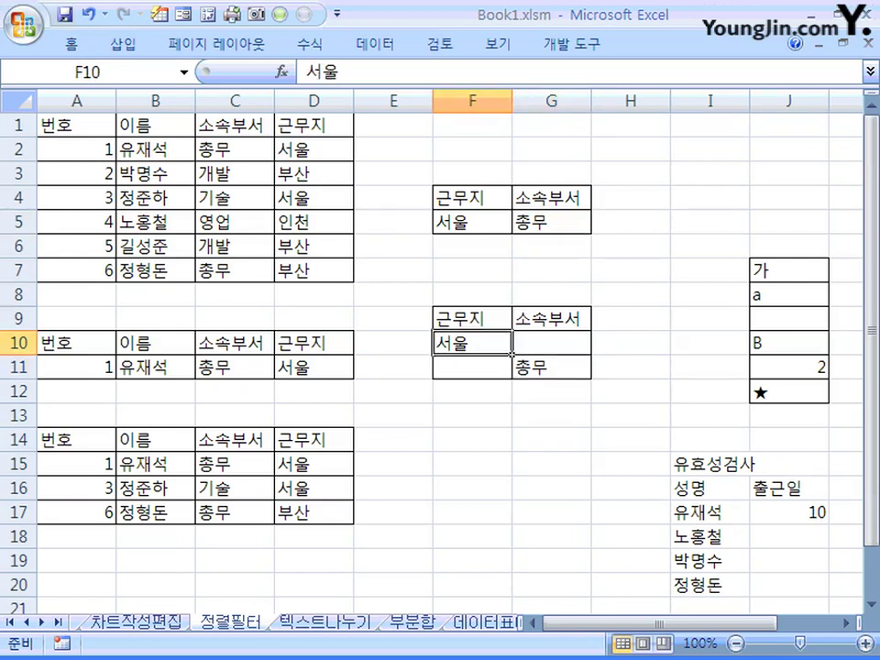
left_click(551, 367)
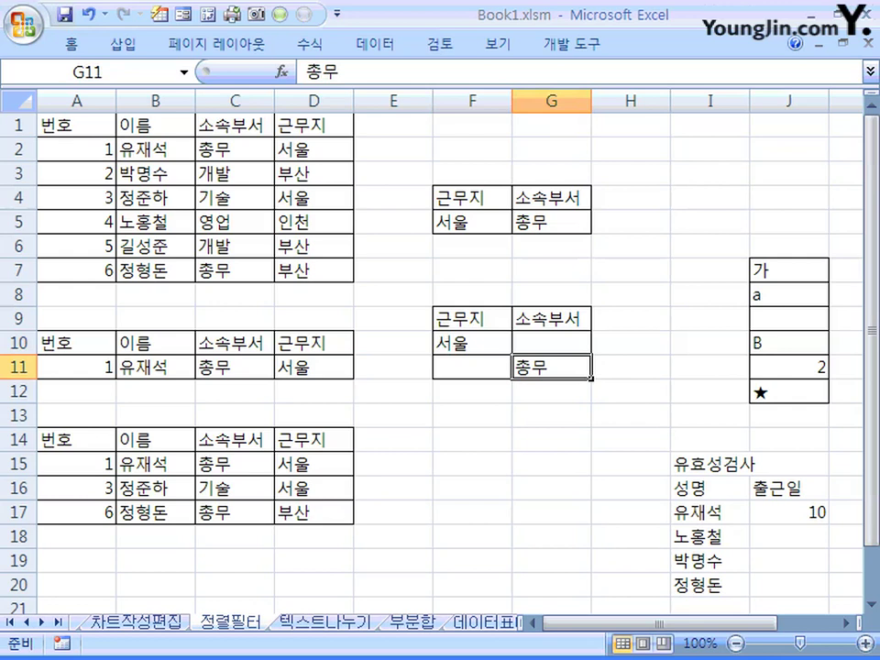
Step: Run an advanced filter on A1:D7 with criteria range F4:G5, copying the results to A10:D10
key("ctrl+Home")
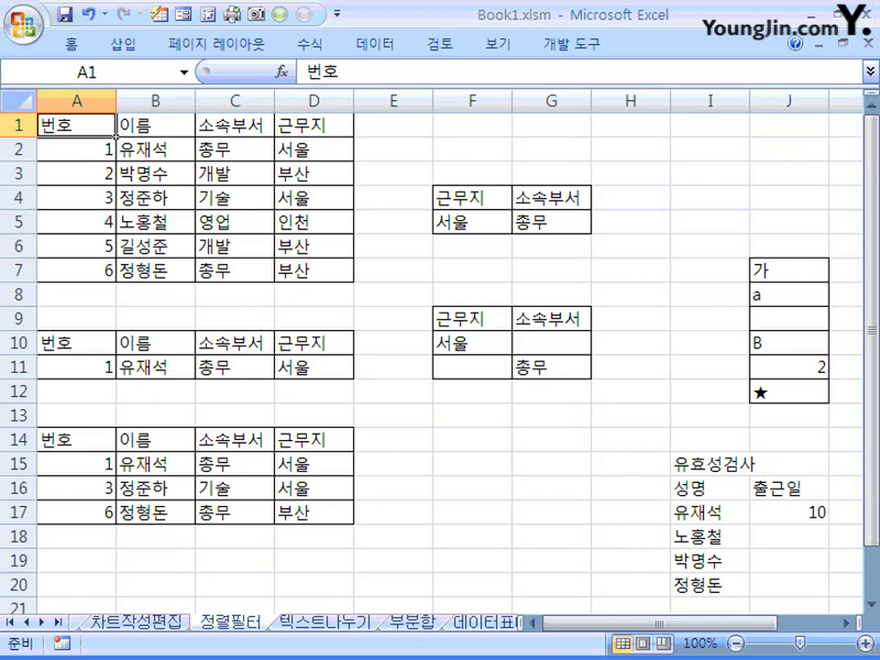
key("alt+a")
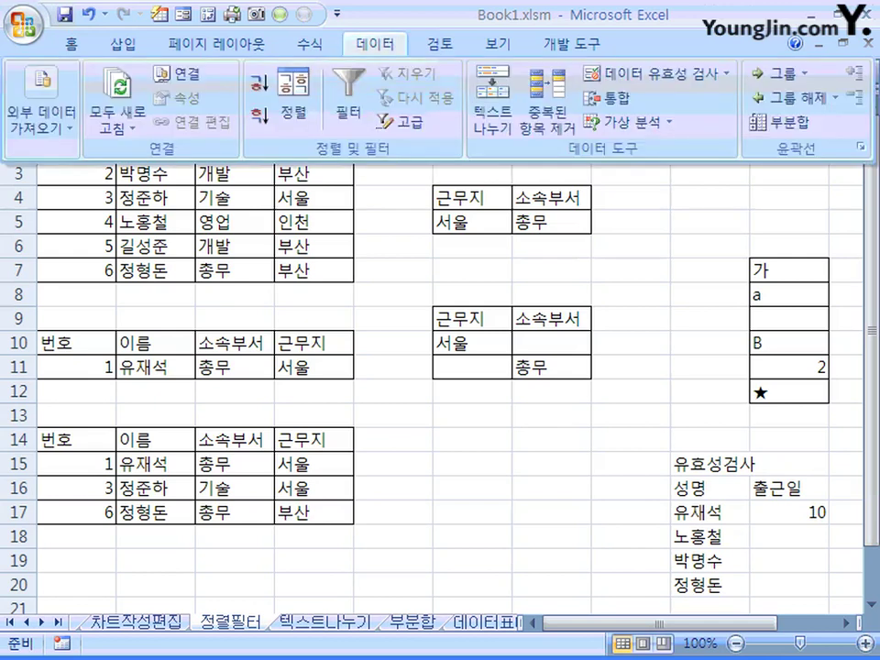
key("q")
key("alt+o")
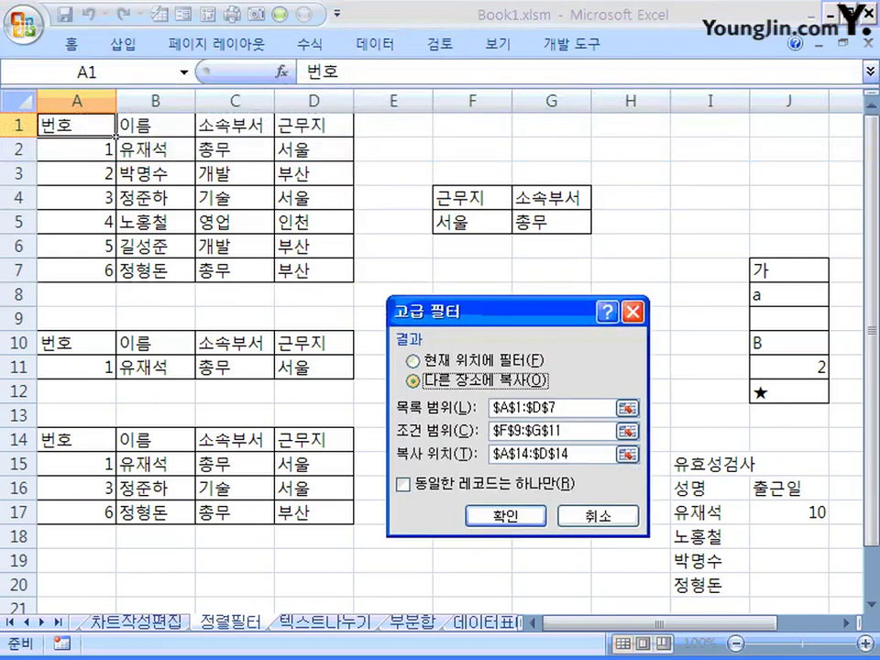
key("alt+c")
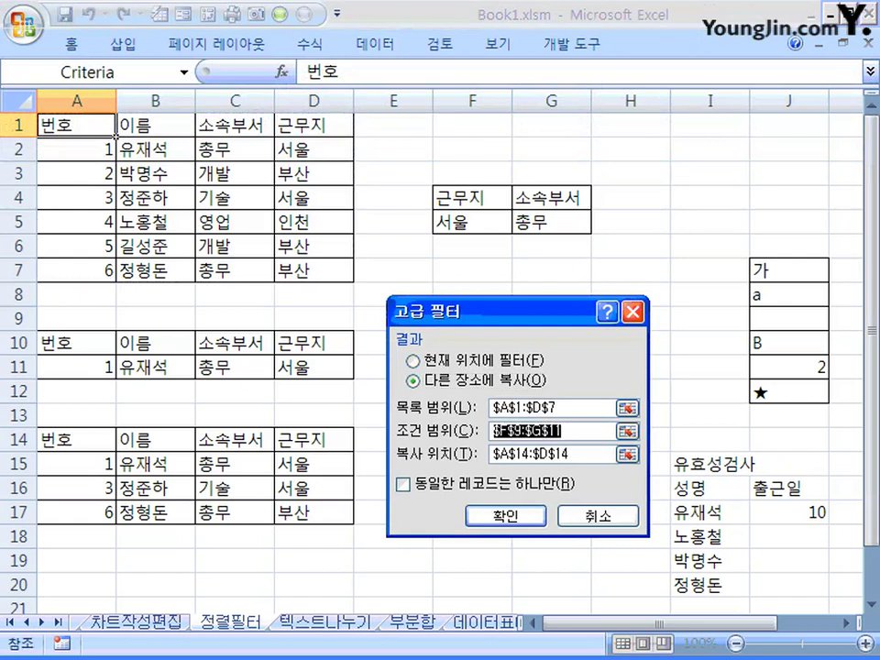
left_click_drag(459, 197, 560, 222)
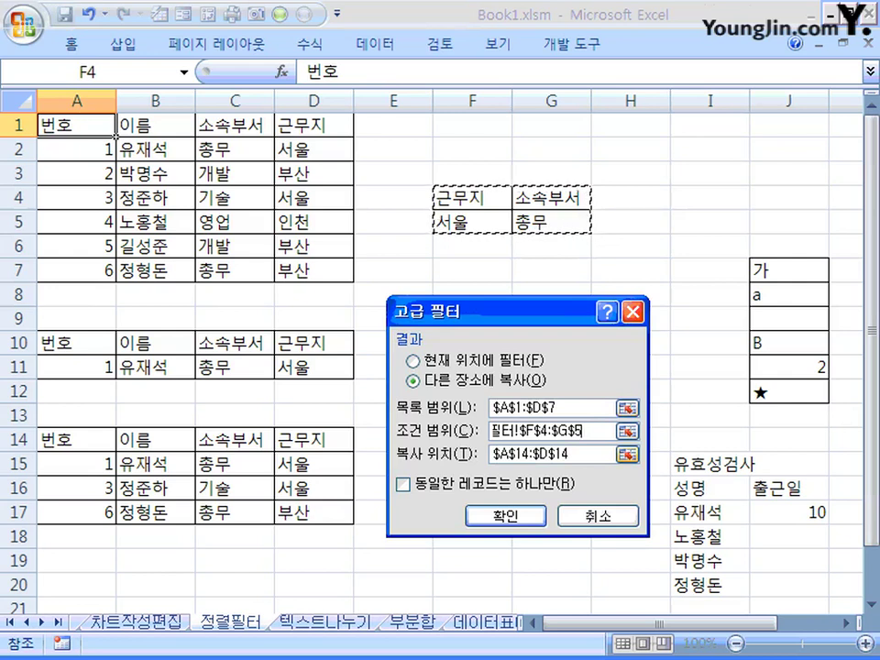
key("alt+t")
left_click_drag(55, 343, 312, 346)
left_click_drag(583, 453, 492, 454)
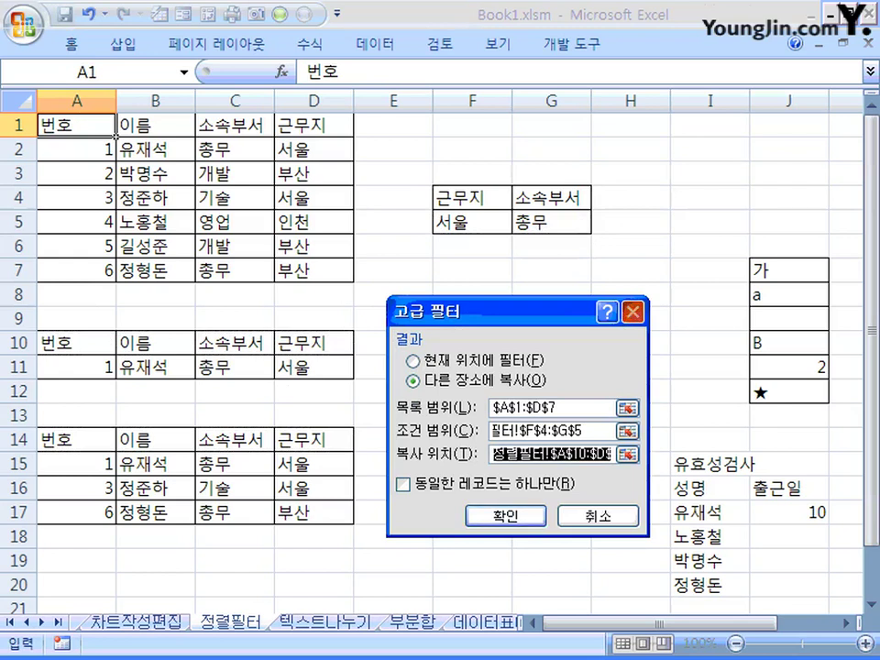
key("Return")
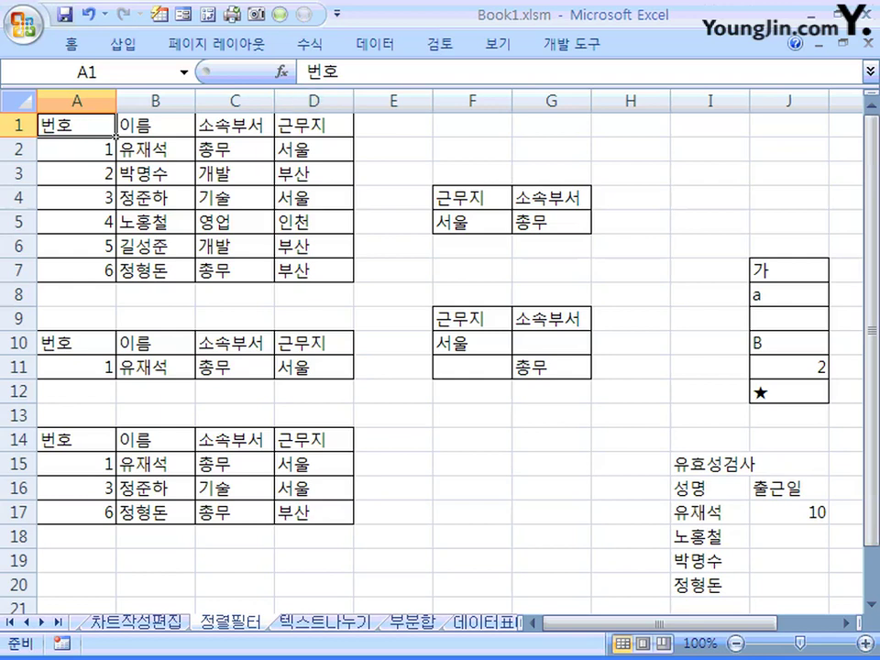
Step: Compare the 소속부서 and 근무지 values of rows 2, 4 and 7 in the source table with the filtered result in A11:D11
left_click(116, 148)
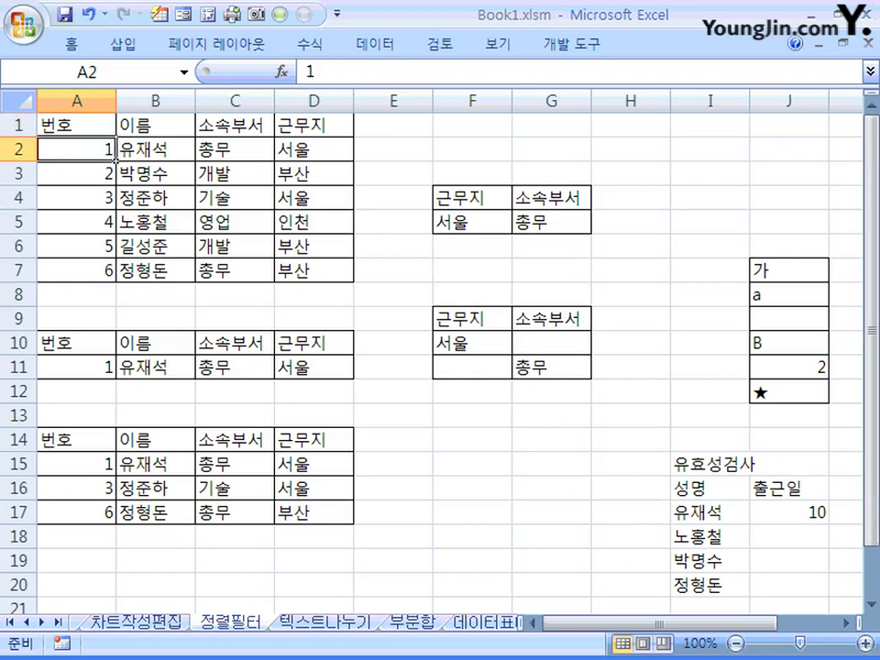
left_click_drag(116, 148, 312, 148)
left_click(236, 148)
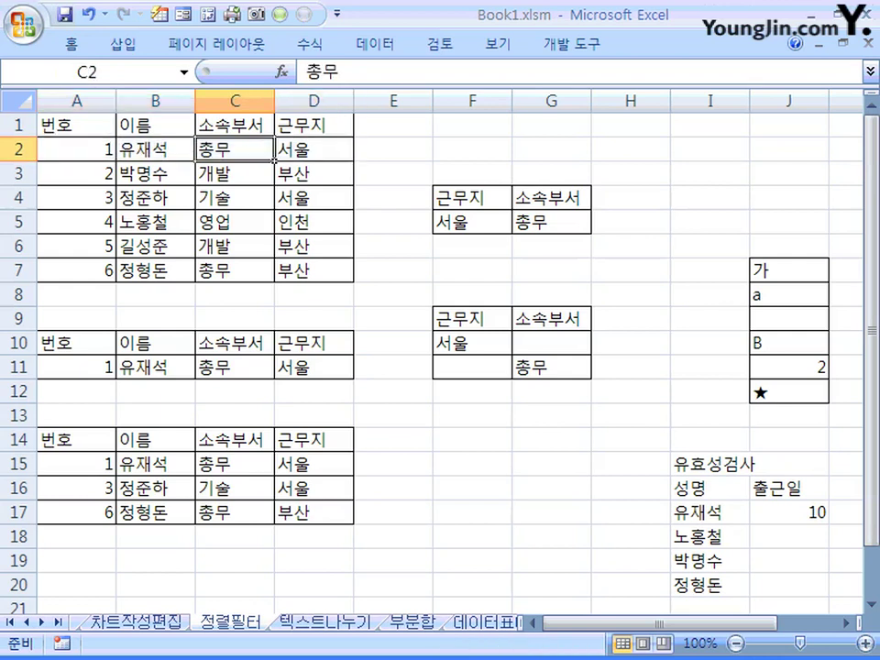
left_click(312, 148)
left_click(313, 197)
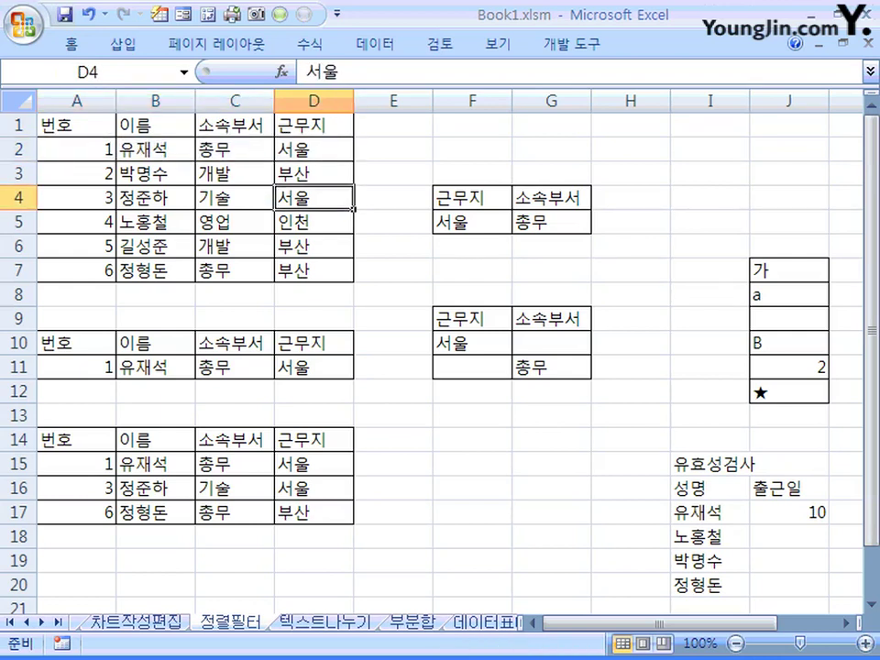
left_click(235, 197)
left_click(235, 269)
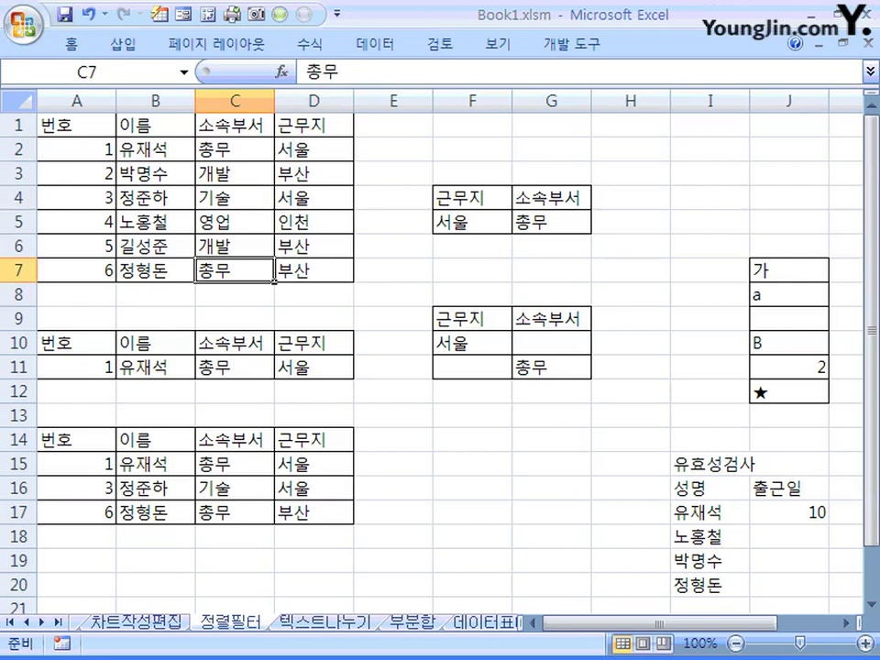
left_click(313, 269)
left_click(76, 149)
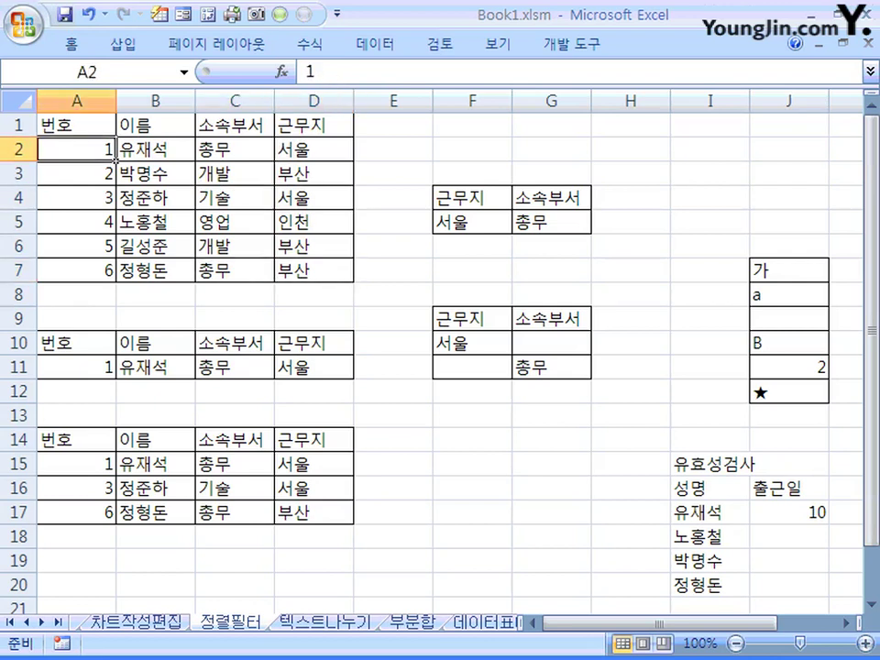
left_click_drag(77, 149, 313, 148)
left_click_drag(234, 366, 314, 367)
left_click_drag(234, 367, 77, 367)
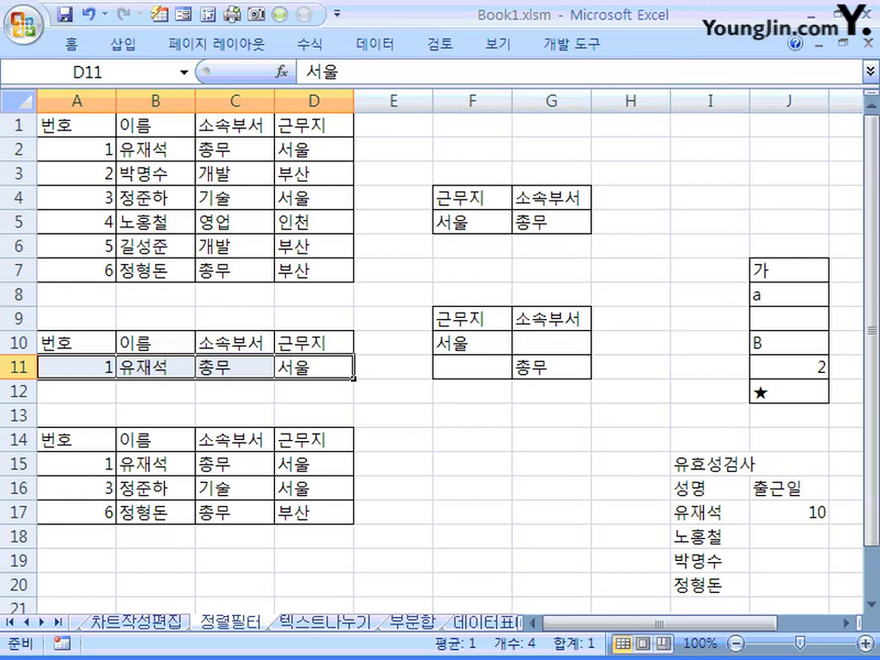
left_click(314, 149)
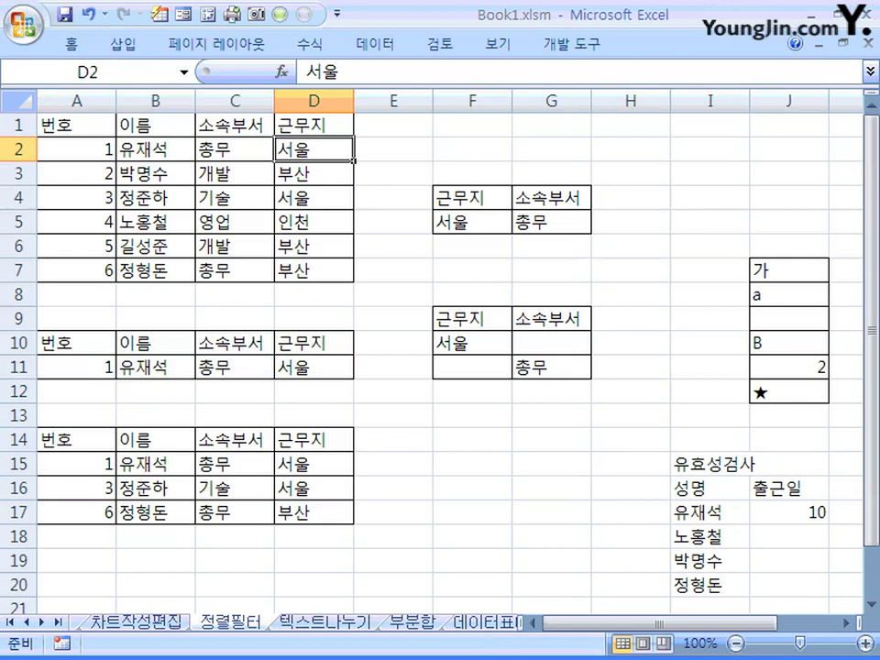
left_click(314, 198)
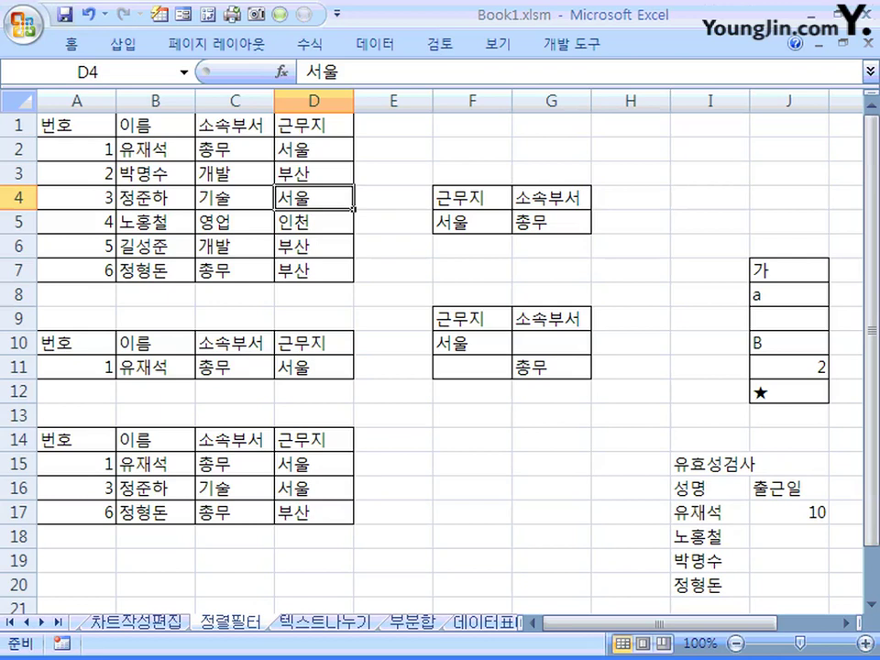
Step: Examine how the 근무지 and 소속부서 headers in F9:G9 relate to the conditions 서울 in F10 and 총무 in G11
left_click(472, 343)
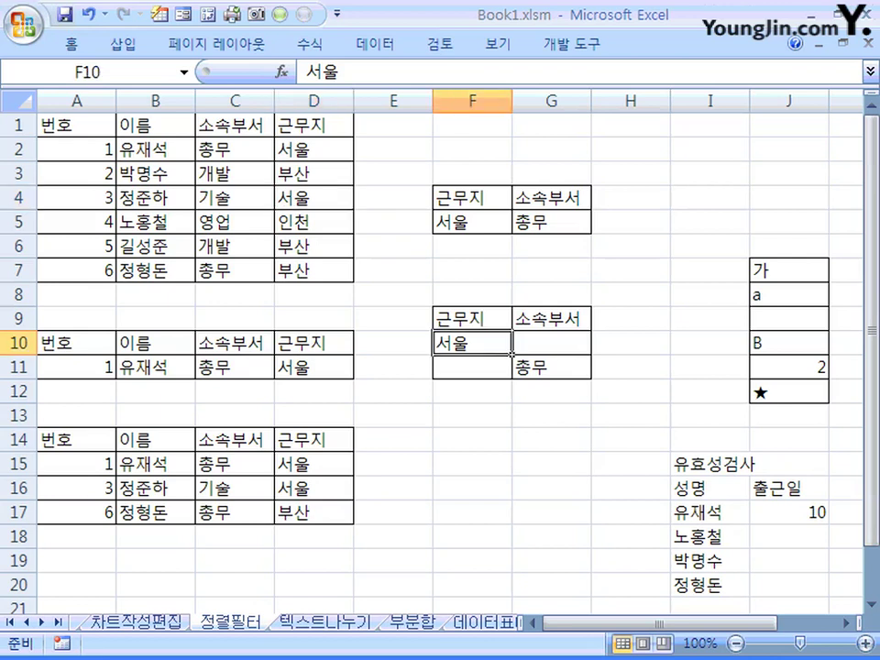
left_click(551, 366)
left_click(472, 343)
left_click(472, 318)
left_click(551, 319)
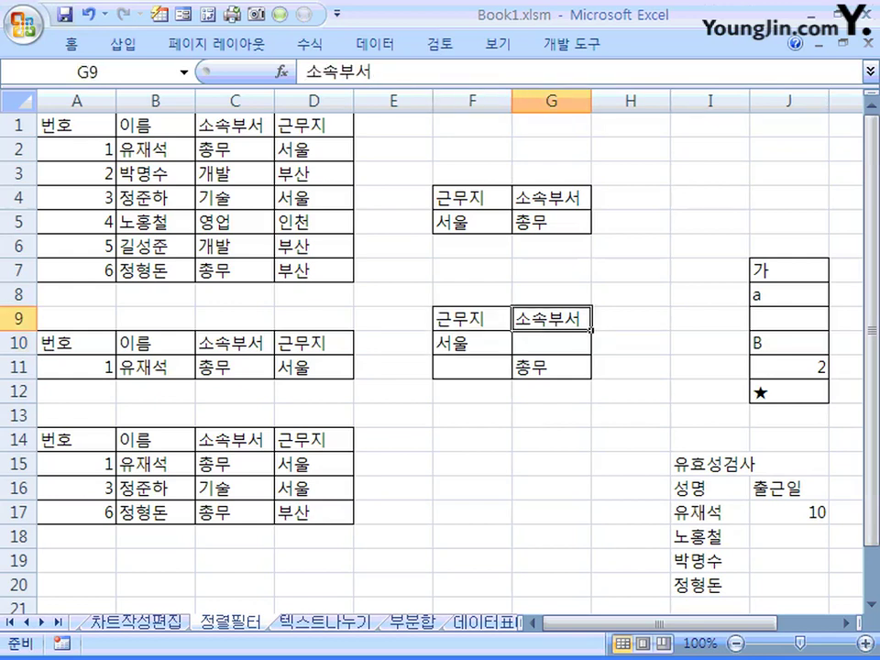
left_click(473, 318)
left_click(551, 318)
left_click(472, 318)
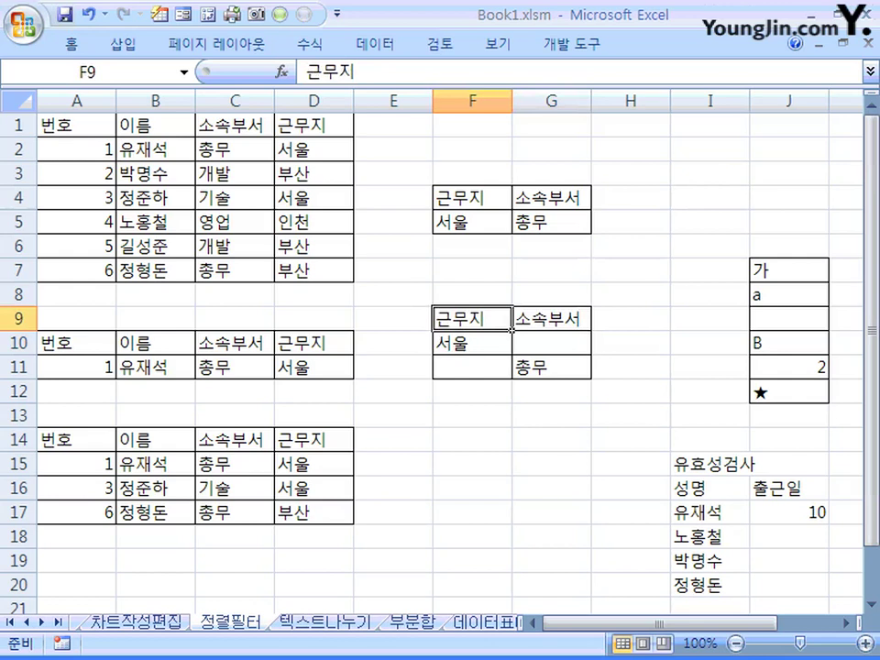
left_click(551, 318)
left_click(472, 318)
left_click(551, 318)
left_click(472, 318)
left_click(551, 318)
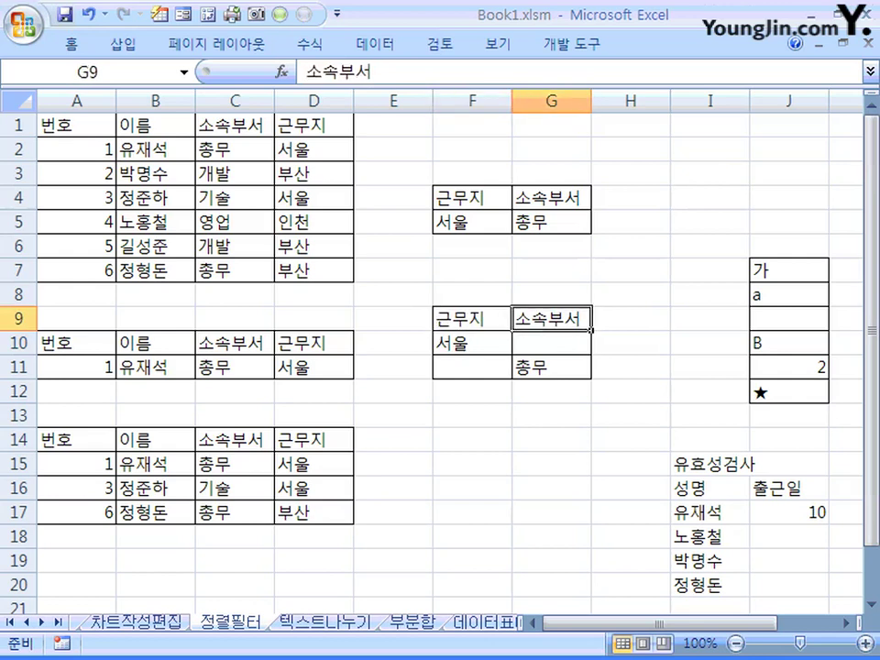
left_click(472, 318)
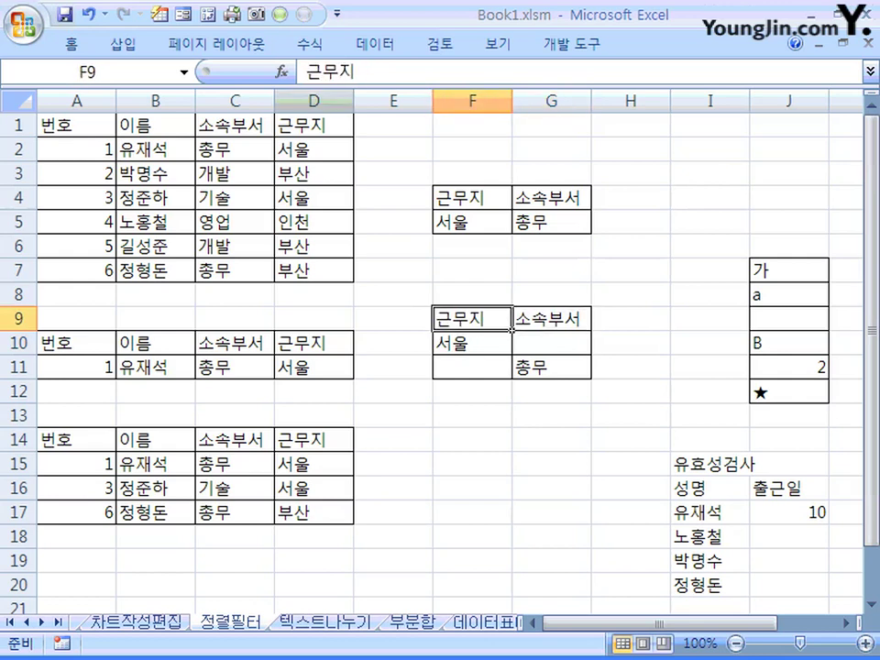